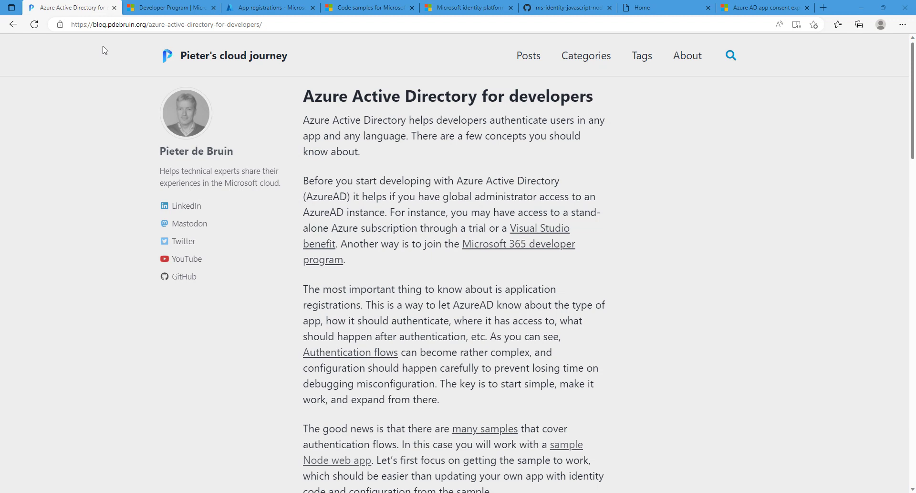
View the Microsoft 365 Developer Program page, and open the Azure Active Directory App registrations list in the Microsoft Entra admin center.
left_click(167, 7)
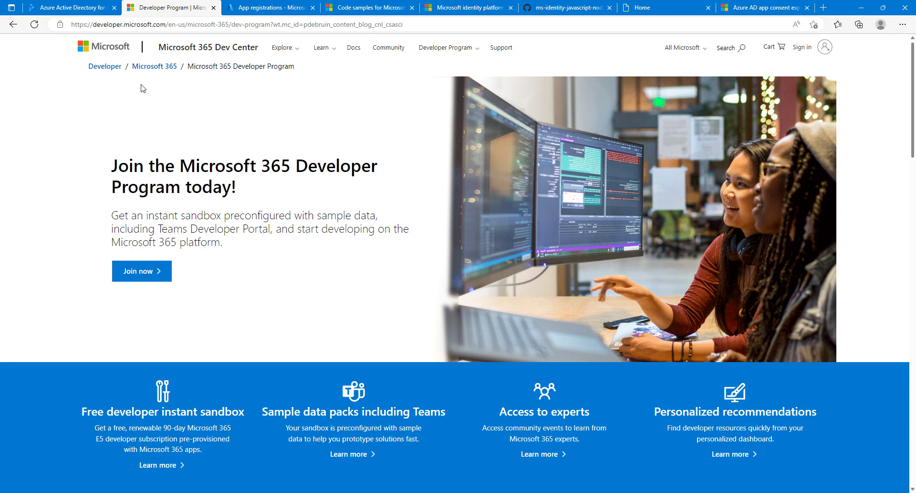
left_click(268, 8)
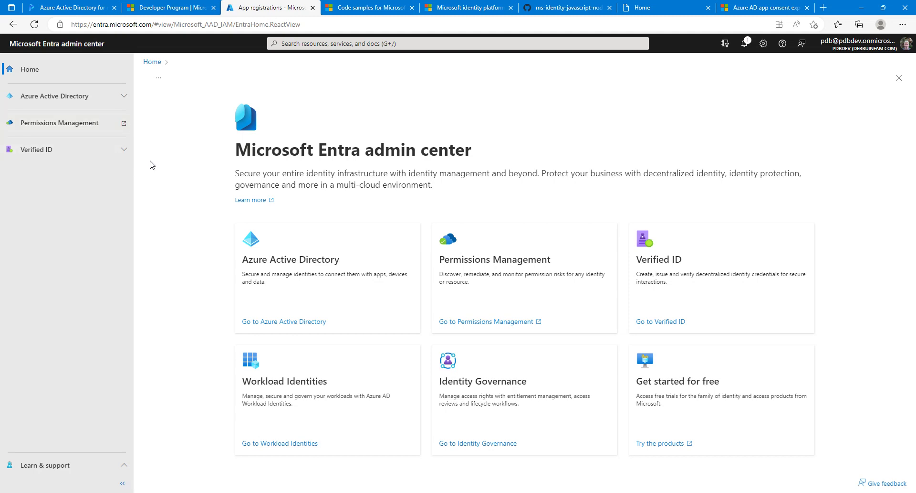
left_click(124, 98)
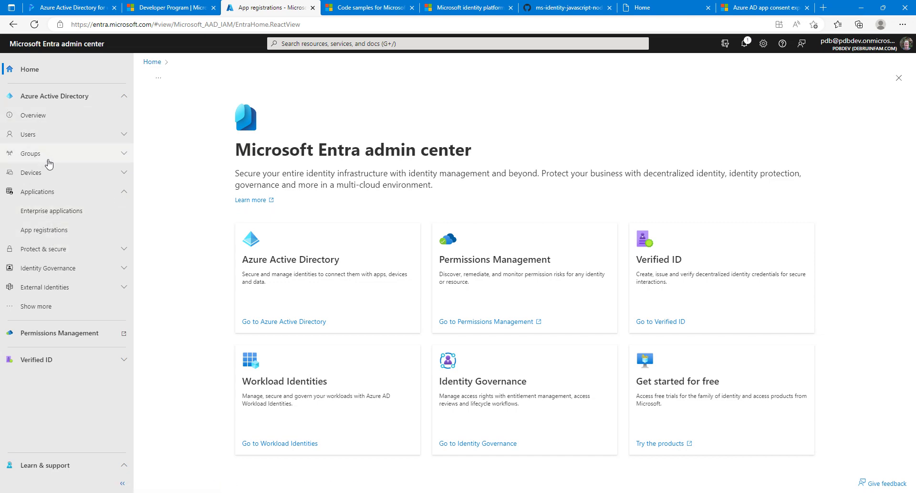
left_click(55, 231)
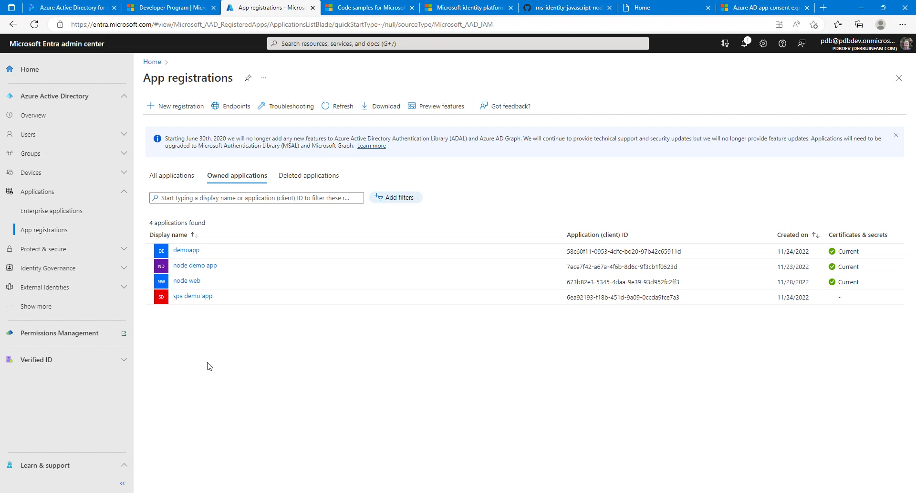
Find the Node.js Express "Sign in users" sample under Web applications in the Microsoft identity platform code samples article.
left_click(365, 8)
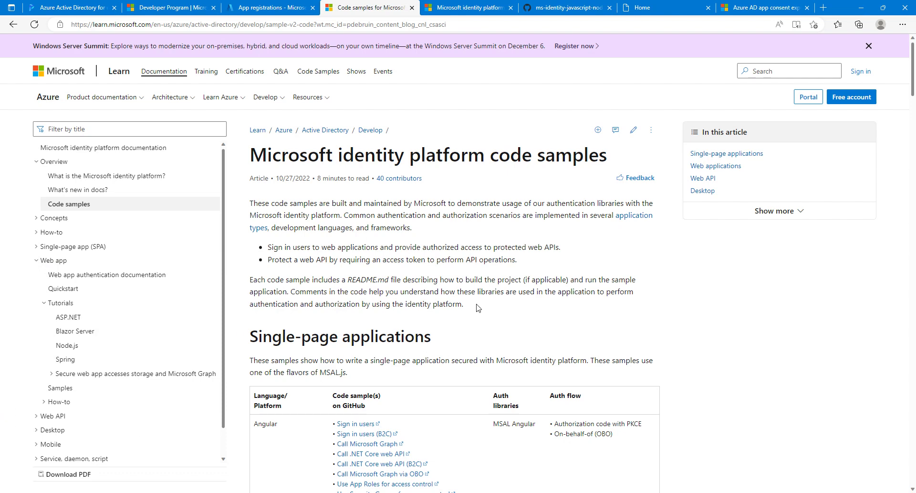
scroll(480, 310, "down", 10)
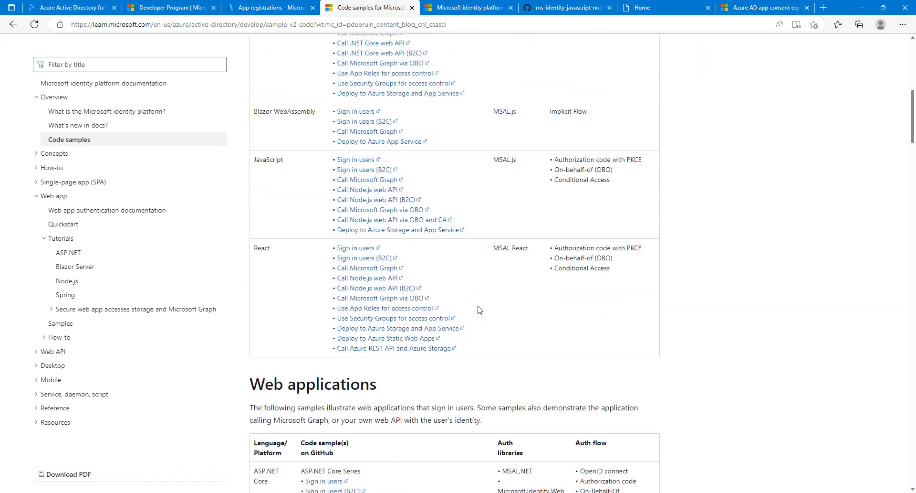
scroll(480, 309, "down", 7)
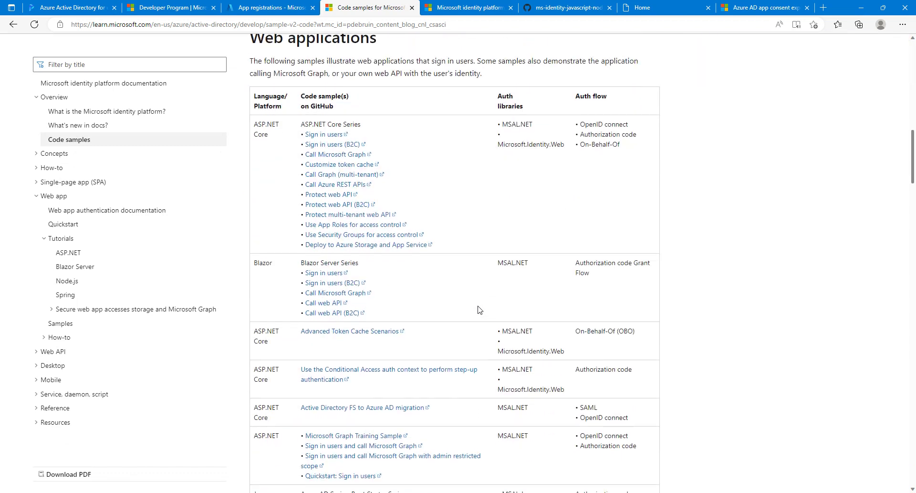
scroll(479, 310, "down", 6)
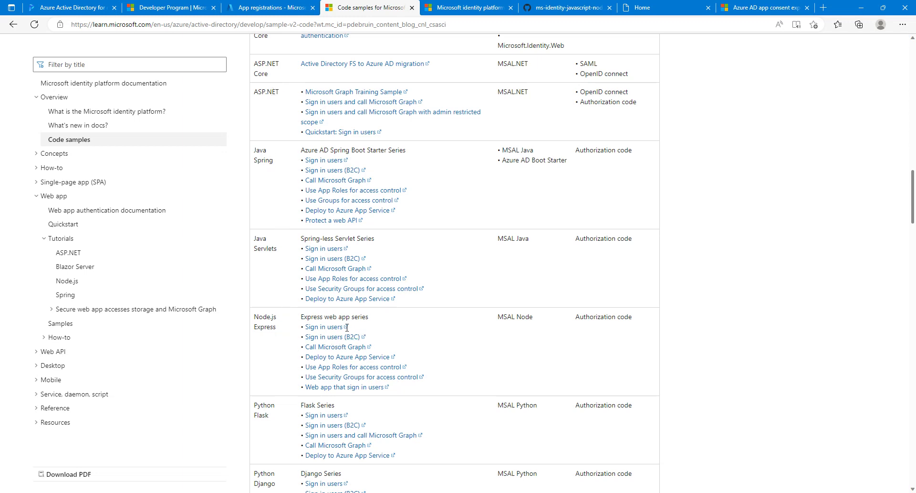
left_click_drag(377, 329, 301, 330)
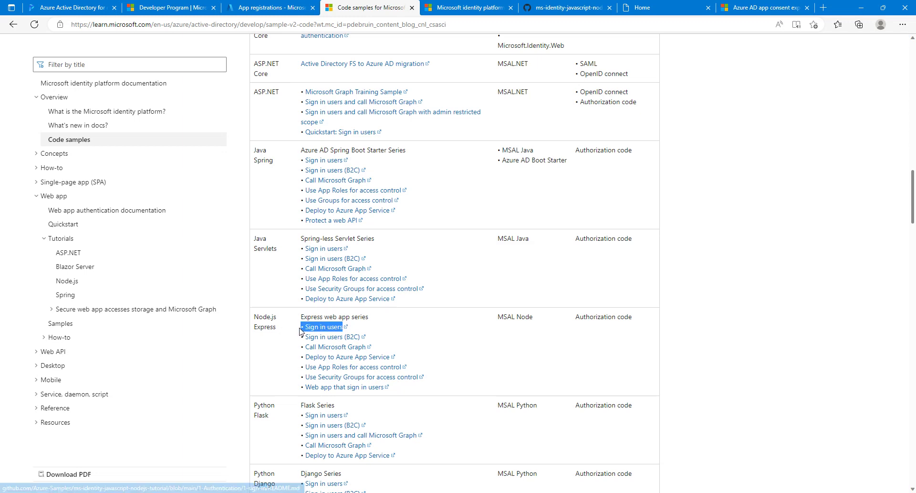
left_click(367, 328)
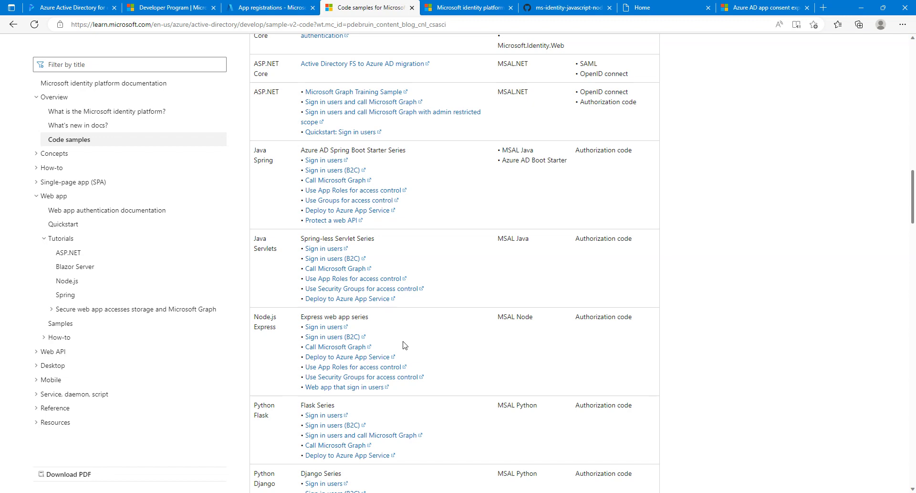
Return to the start of the Web applications samples table and highlight its Auth libraries column heading.
scroll(478, 370, "up", 3)
scroll(480, 369, "up", 6)
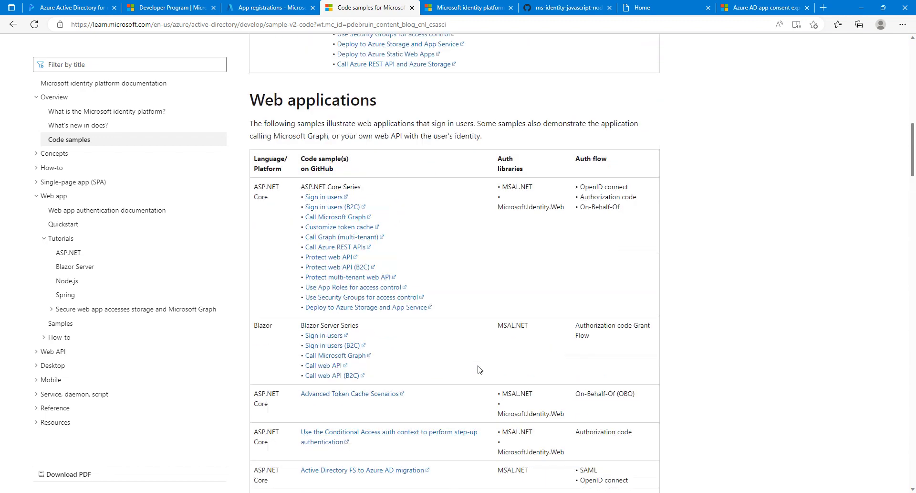
left_click_drag(496, 168, 536, 183)
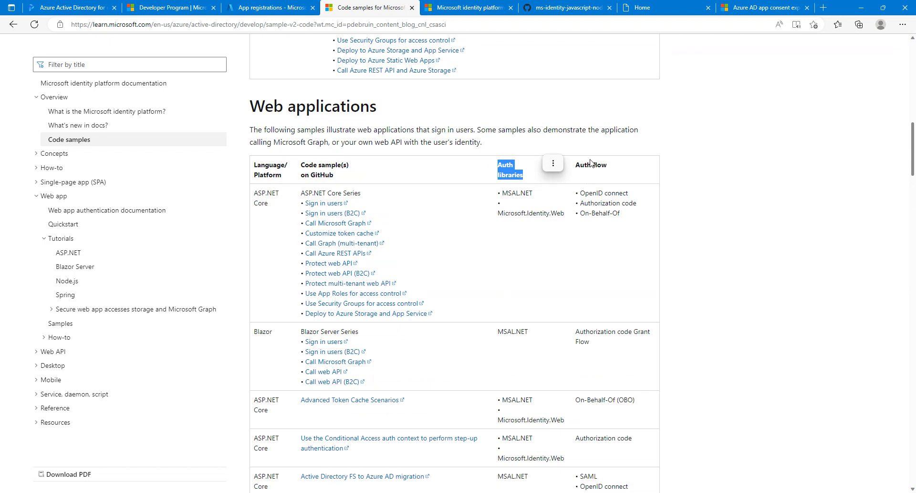
left_click(528, 176)
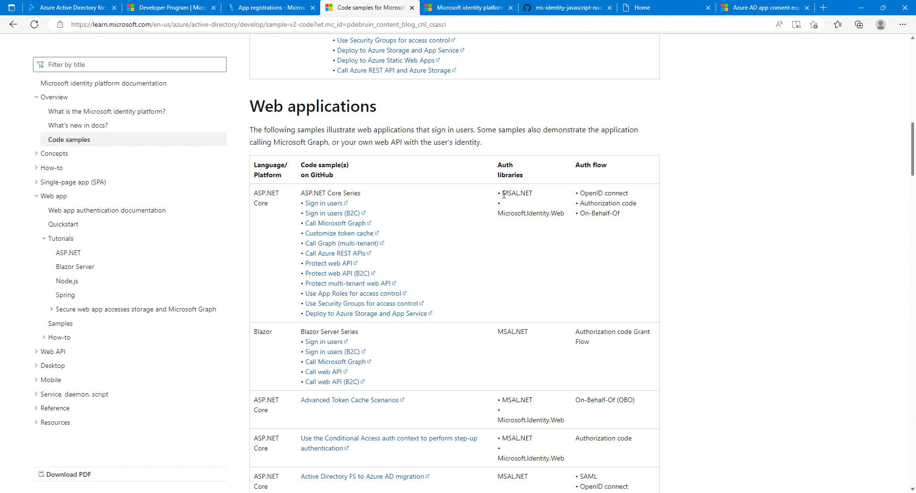
Check the auth flow for the Node.js Express web app series by highlighting it in the Web applications table.
scroll(506, 201, "down", 1)
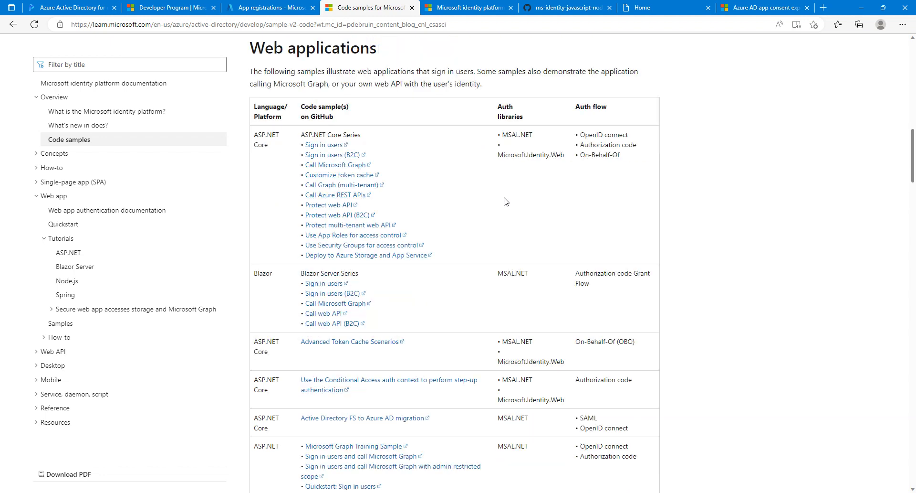
scroll(505, 201, "down", 1)
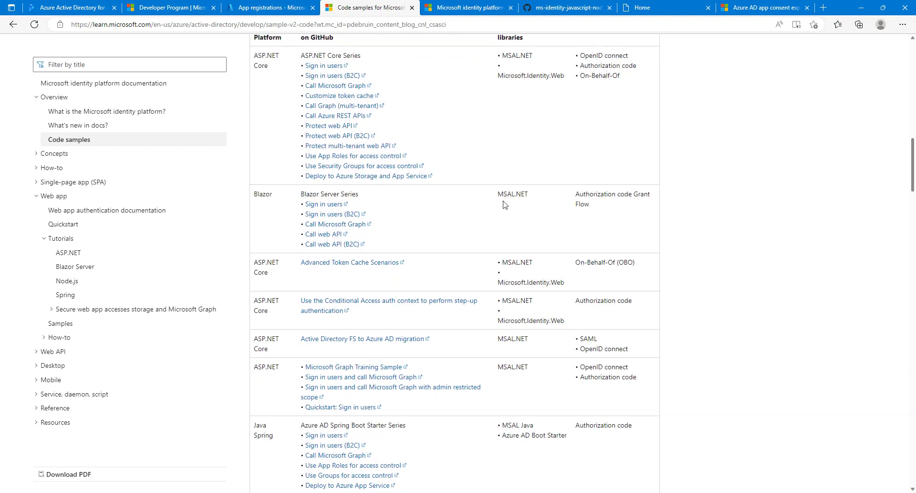
scroll(489, 238, "down", 1)
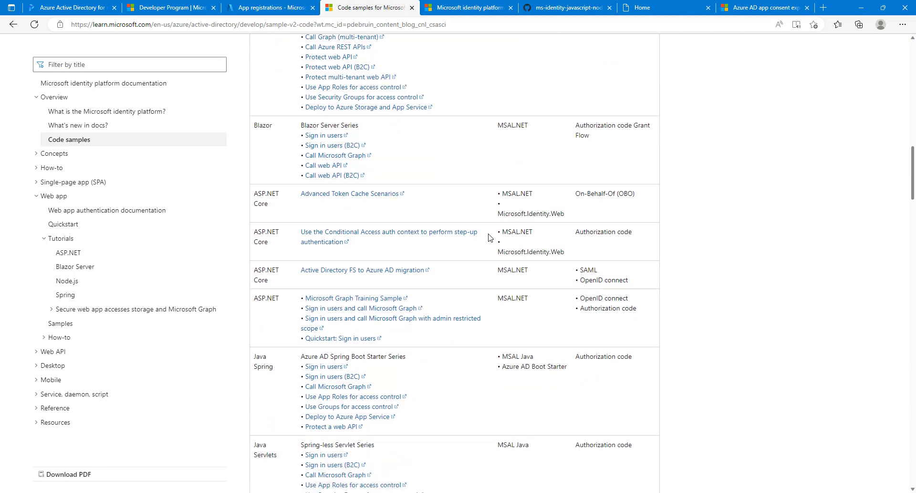
scroll(489, 237, "down", 1)
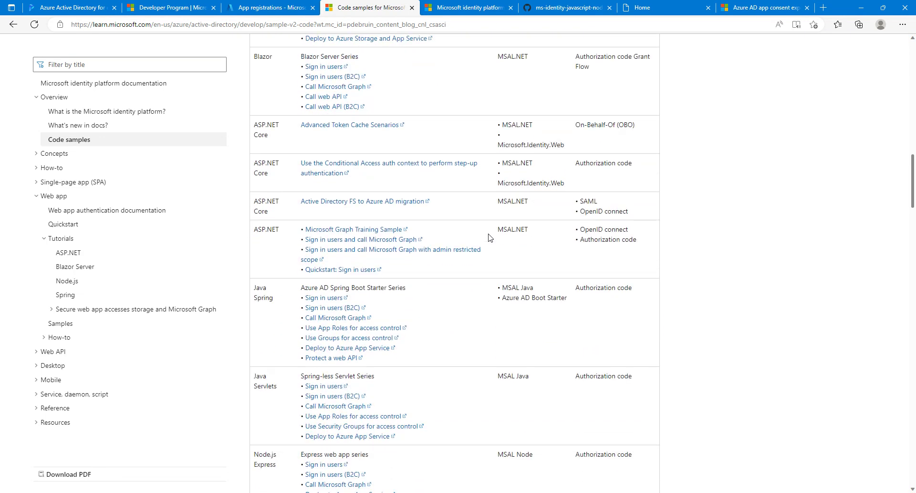
scroll(489, 237, "down", 1)
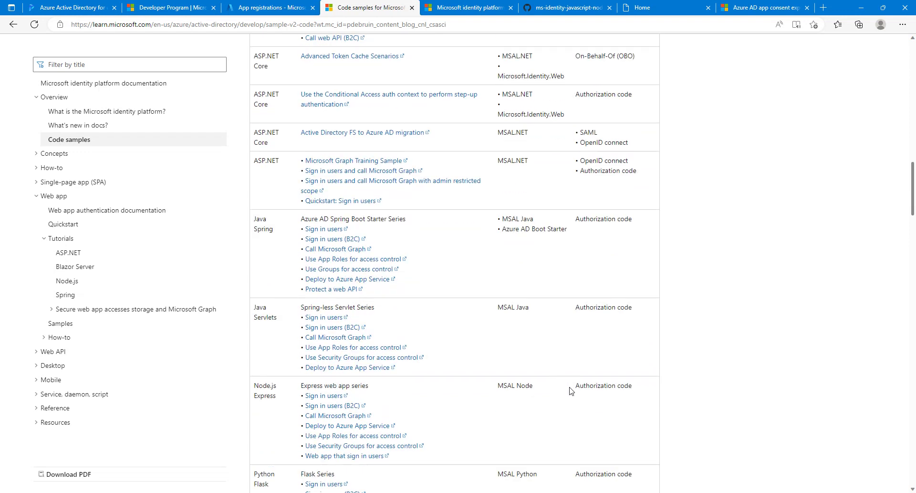
left_click_drag(574, 390, 646, 397)
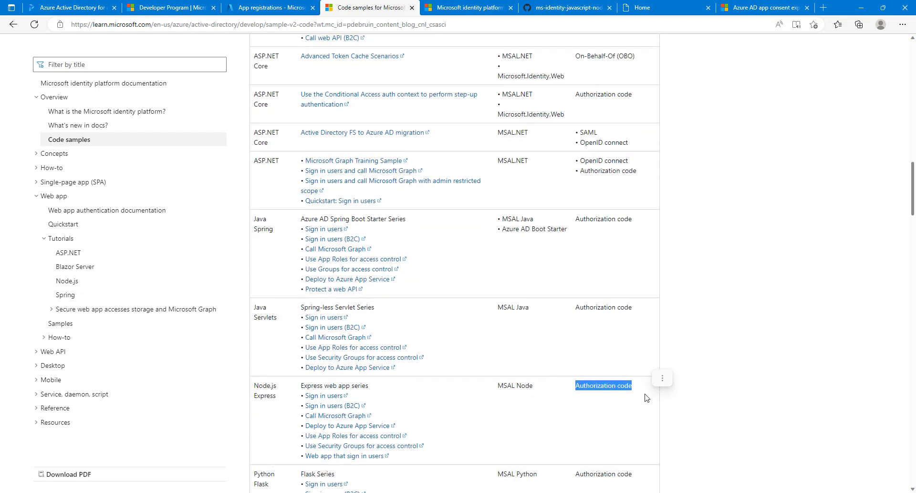
left_click(685, 398)
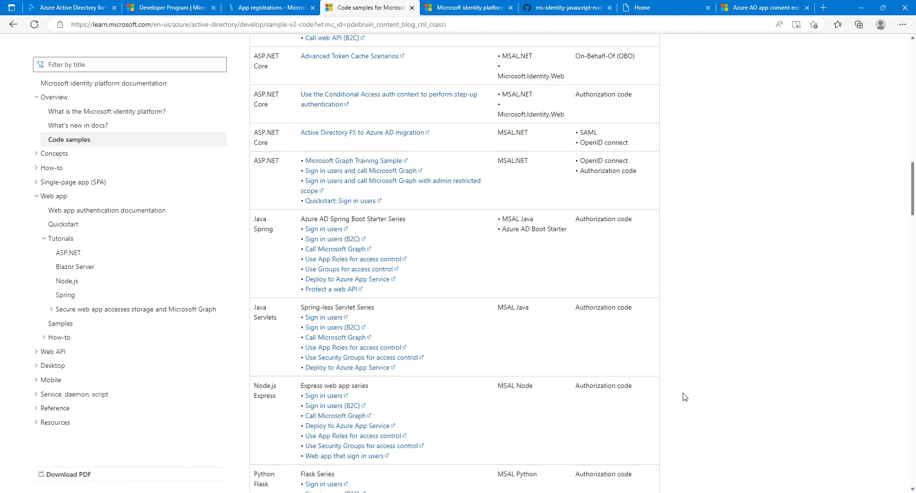
Read through the app types and authentication flows article, covering single-page, web, desktop, mobile and web API scenarios.
left_click(448, 10)
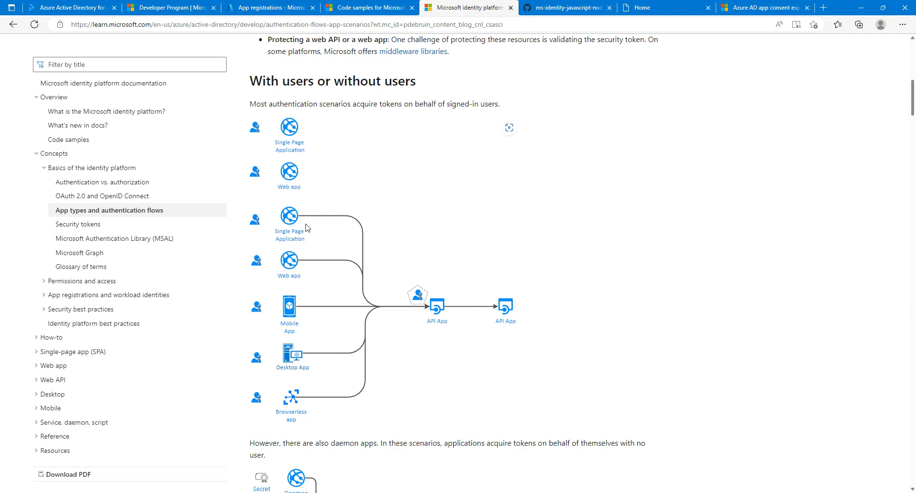
scroll(450, 269, "down", 5)
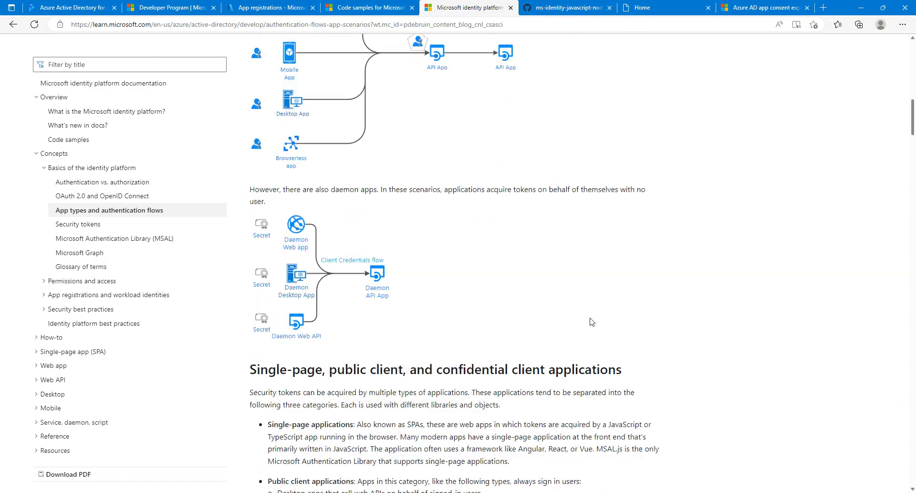
scroll(592, 321, "down", 9)
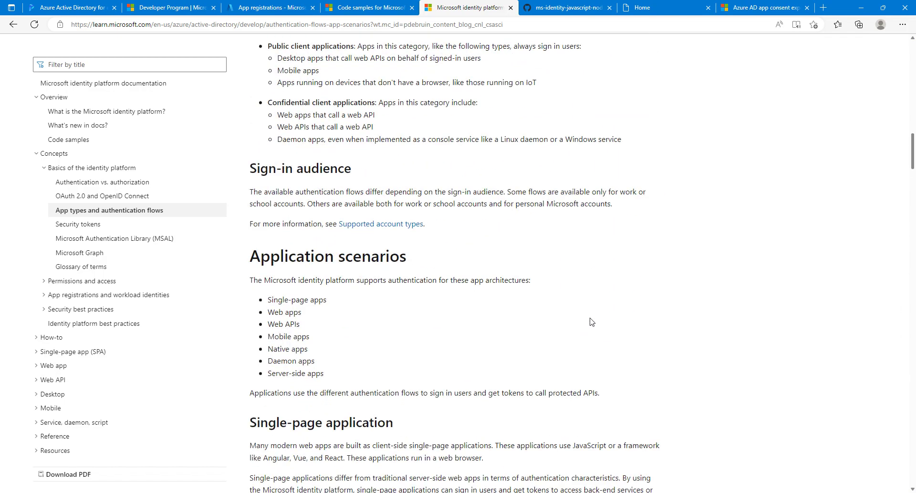
scroll(592, 321, "down", 10)
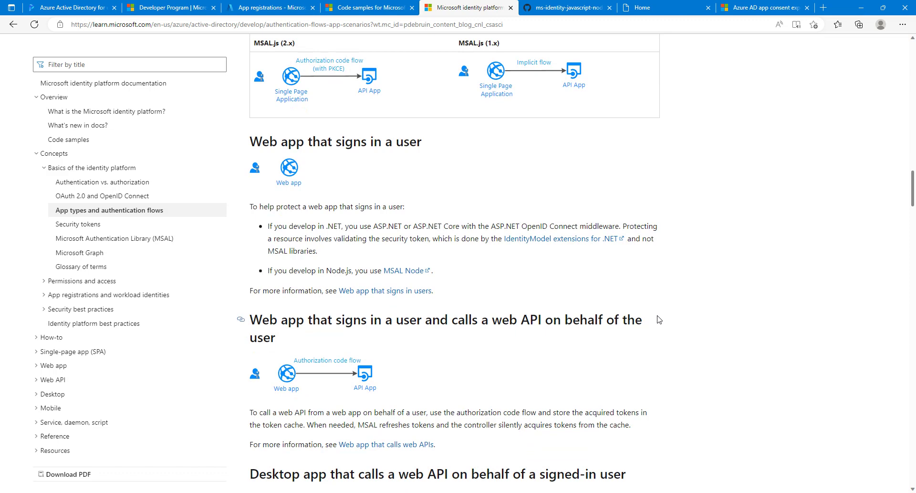
scroll(659, 319, "down", 4)
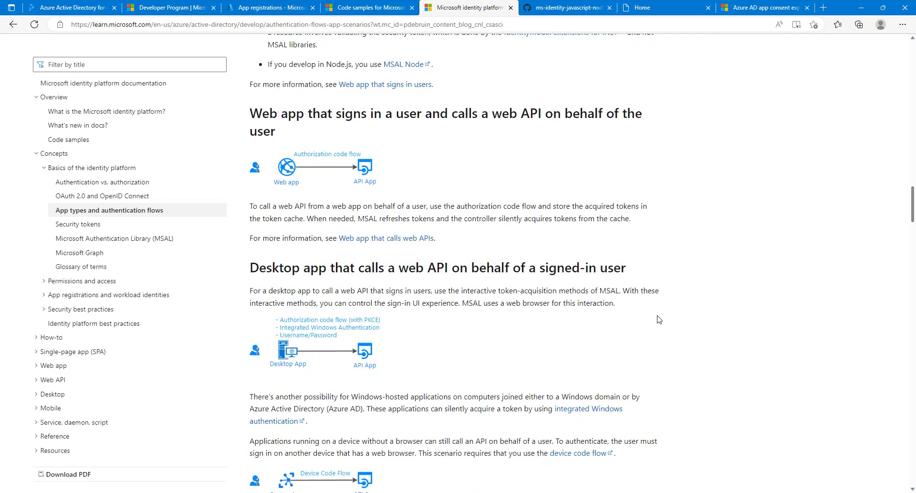
scroll(659, 319, "down", 4)
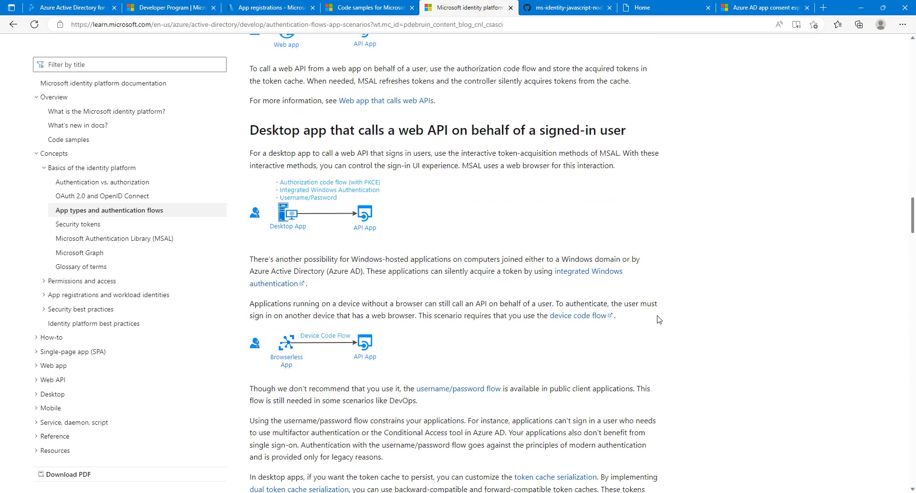
scroll(660, 319, "down", 1)
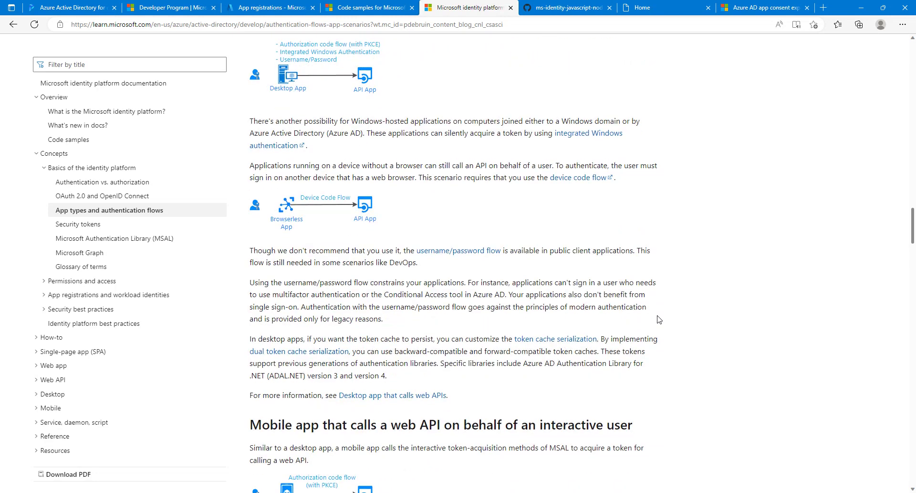
scroll(659, 319, "down", 5)
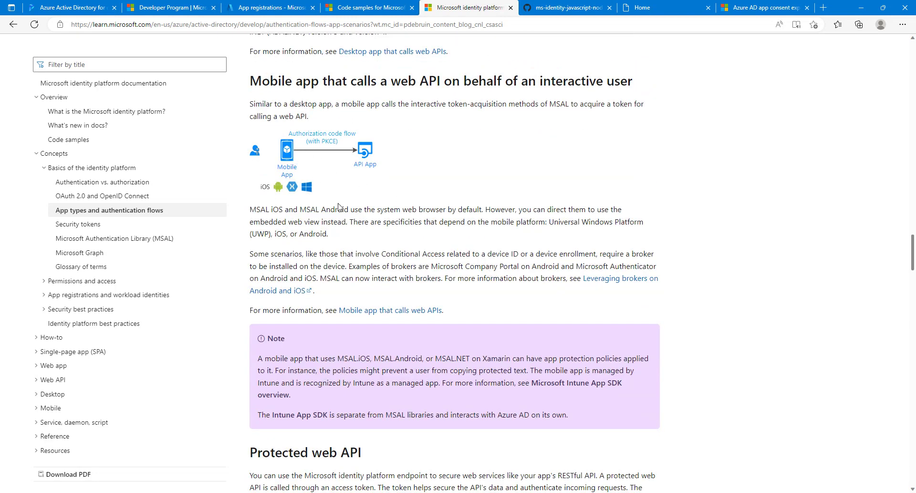
scroll(339, 204, "down", 4)
scroll(339, 203, "down", 1)
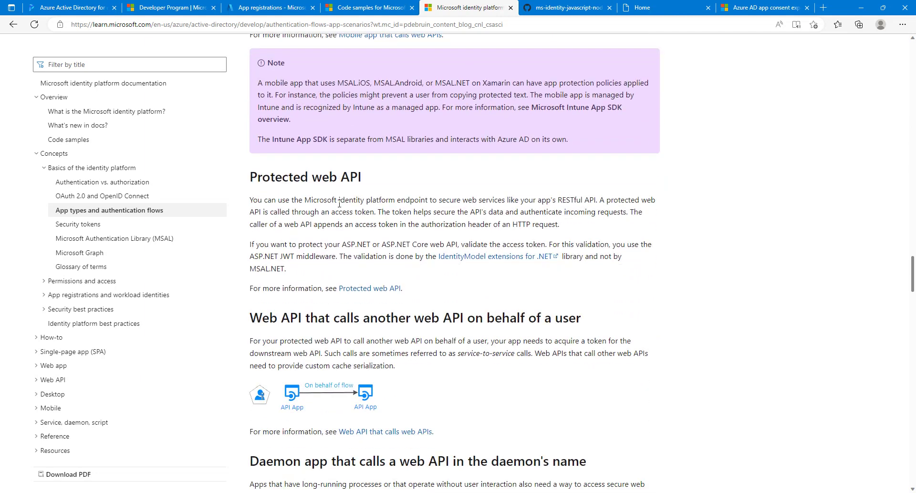
Review the scenario and contents table in the GitHub sign-in sample's README, highlighting the appSettings.js and app.js entries.
left_click(552, 8)
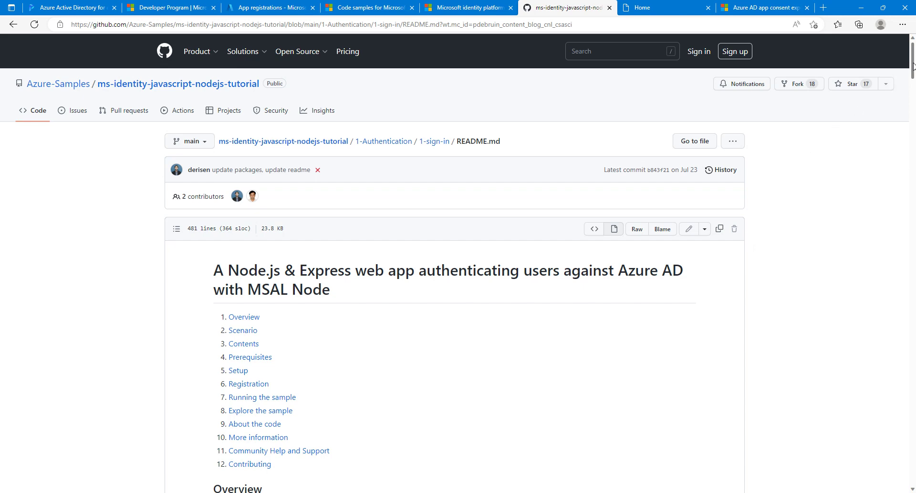
left_click_drag(915, 62, 915, 104)
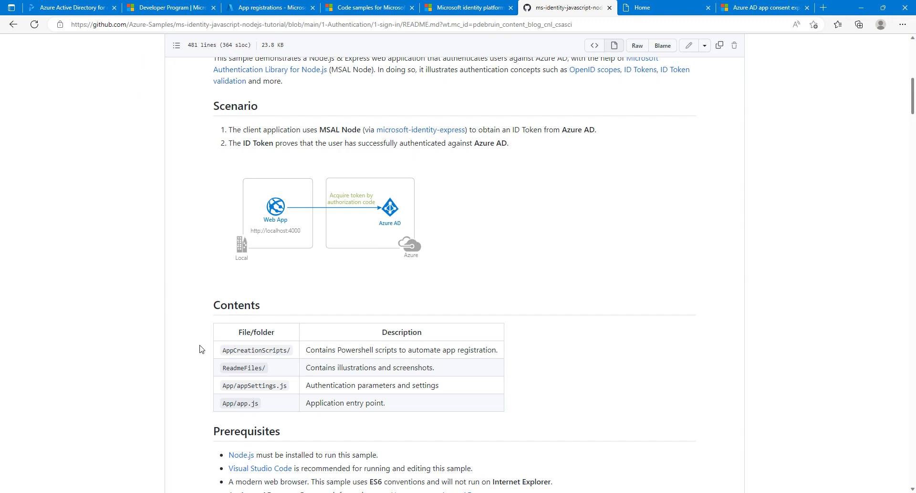
double_click(258, 387)
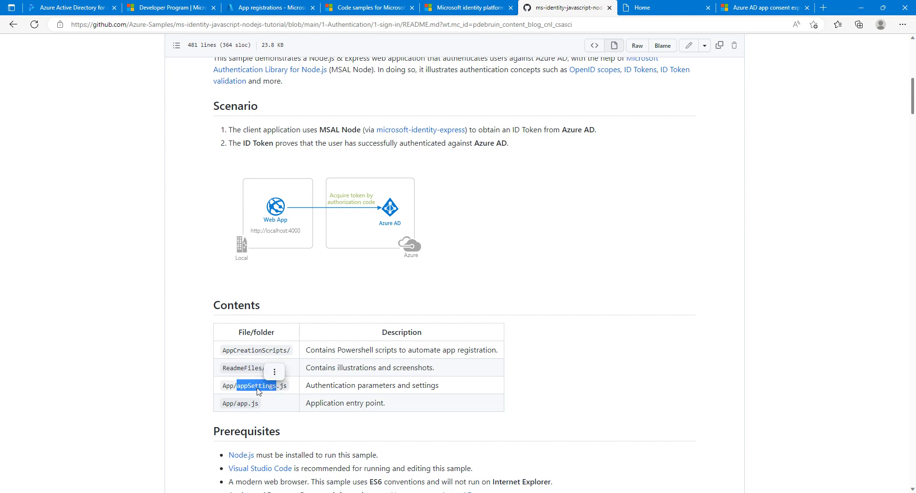
left_click(313, 386)
left_click_drag(306, 386, 447, 388)
left_click(309, 402)
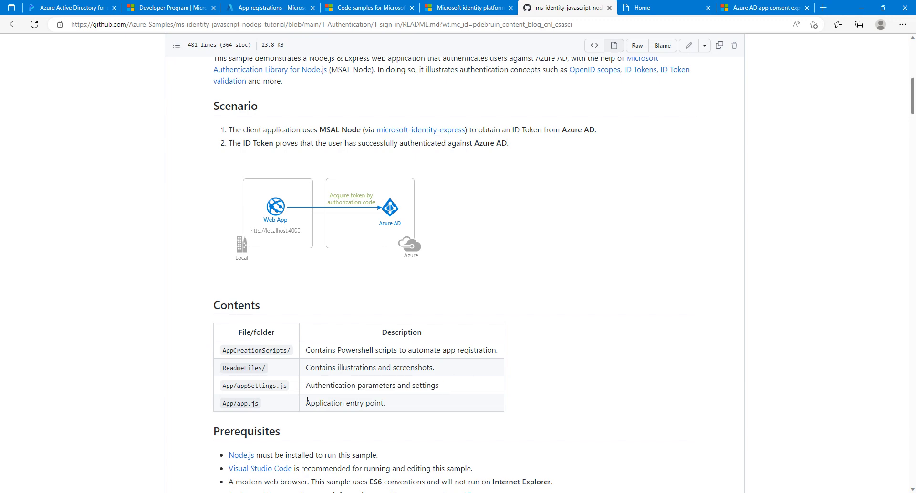
double_click(242, 404)
left_click(309, 404)
Switch to the terminal's Azure CLI session and examine the earlier "az ad app list -o table" command part by part.
key("alt+Tab")
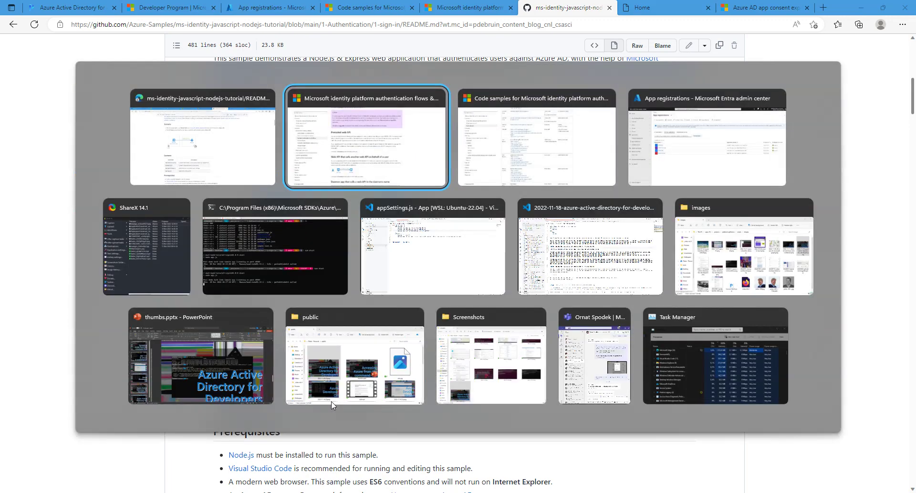
left_click(244, 277)
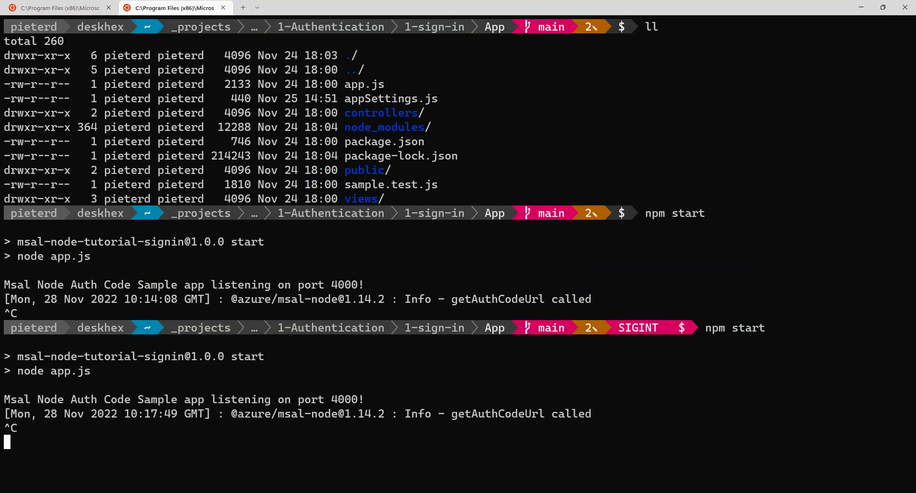
left_click(60, 7)
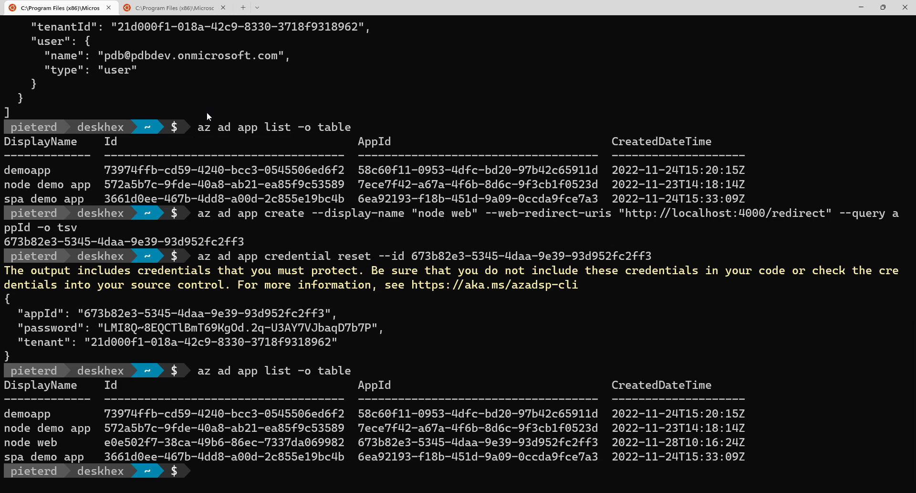
double_click(204, 128)
left_click_drag(204, 128, 219, 128)
left_click(218, 128)
double_click(239, 129)
left_click_drag(263, 127, 285, 129)
left_click(300, 130)
double_click(300, 130)
left_click(336, 128)
Highlight the signed-in account details above the first app list, and the demoapp entry in that list.
left_click_drag(17, 24, 116, 76)
right_click(116, 76)
left_click_drag(5, 170, 46, 174)
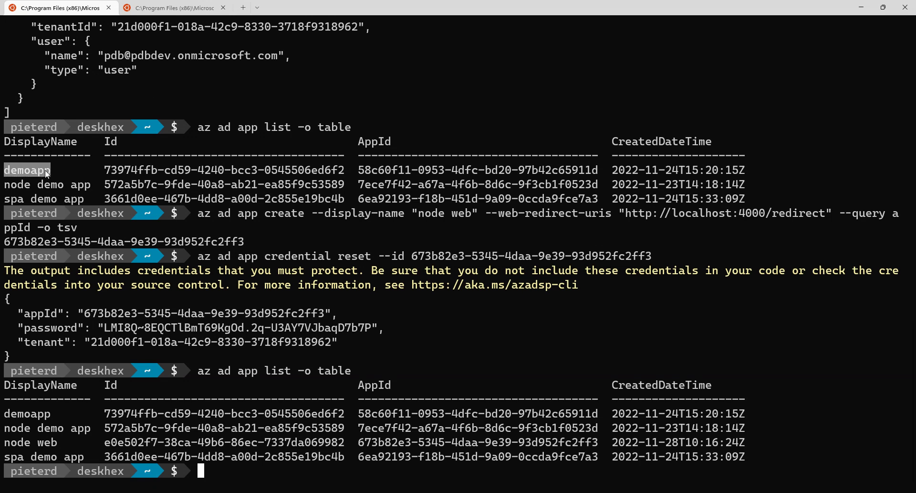
right_click(46, 174)
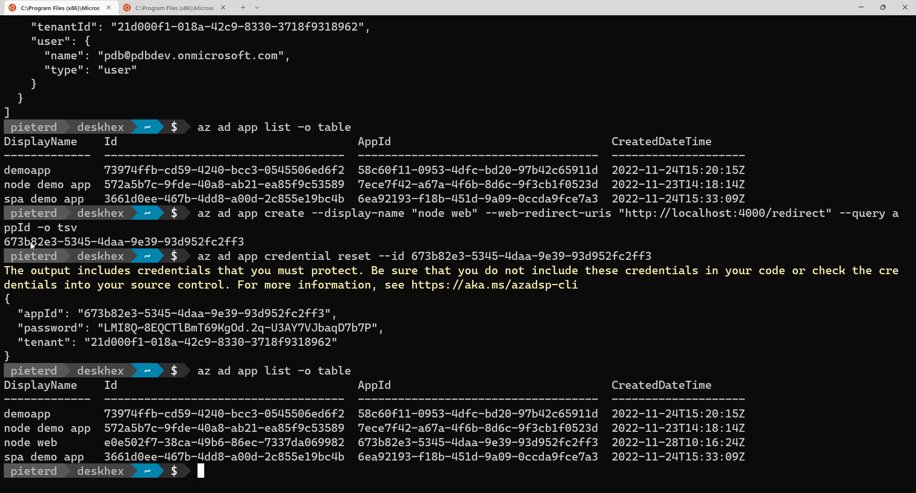
Examine the "az ad app create" command for node web, highlighting its --display-name and --query options and the returned app ID.
left_click_drag(202, 214, 402, 213)
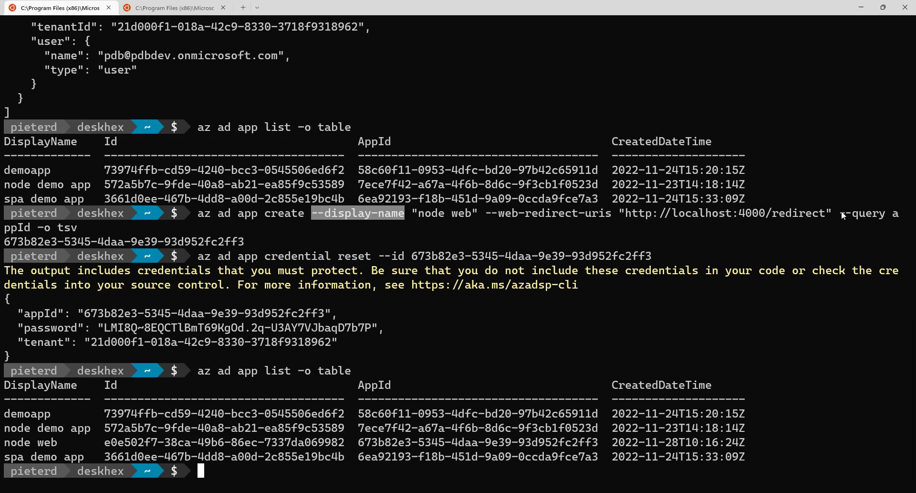
left_click_drag(841, 212, 884, 214)
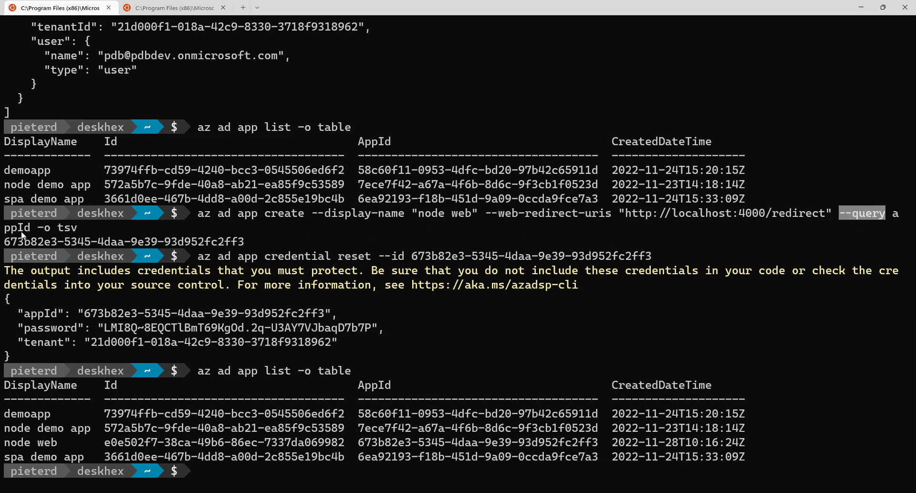
left_click(42, 227)
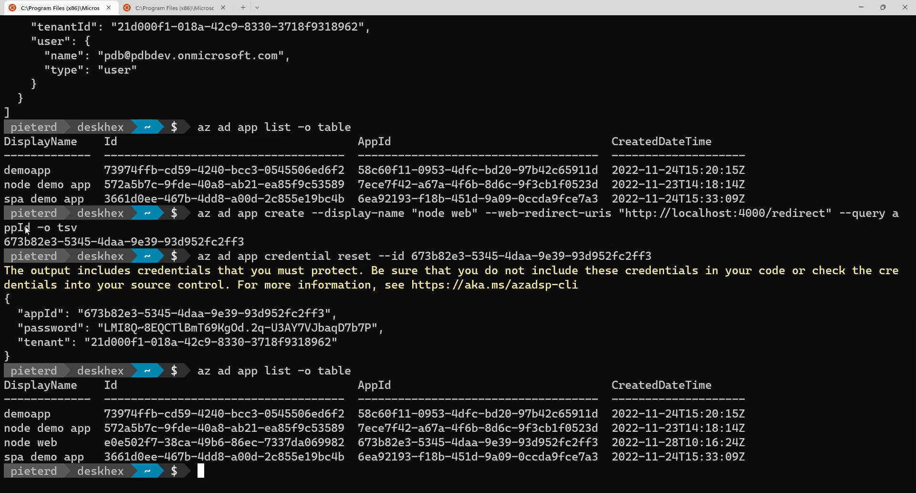
left_click_drag(4, 241, 233, 242)
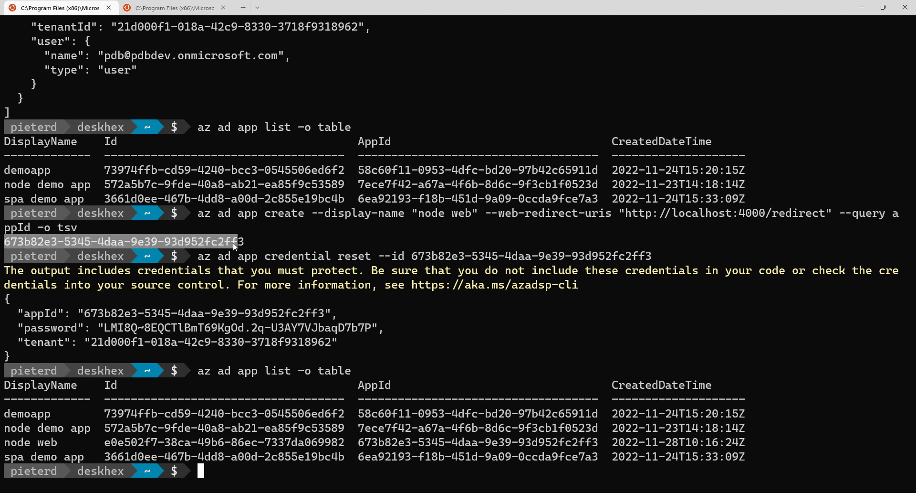
right_click(234, 242)
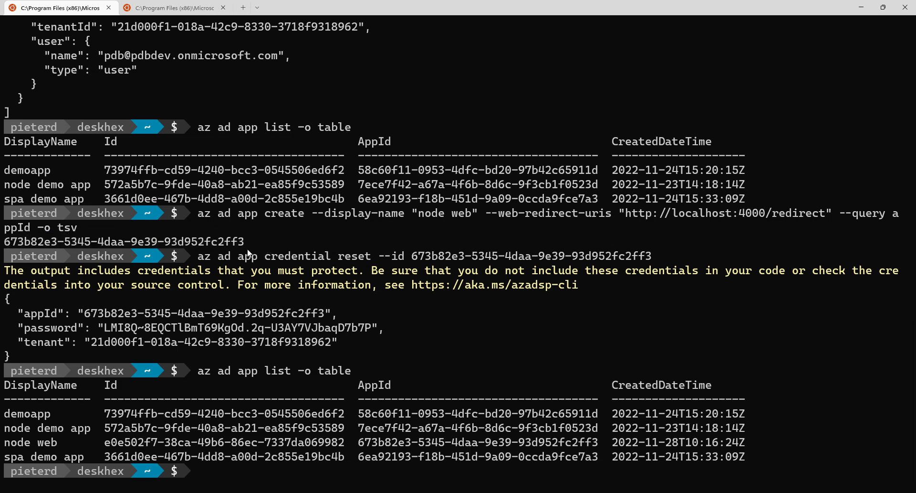
Examine the "az ad app credential reset" command and highlight the appId, password and tenant fields in its output.
left_click_drag(199, 258, 370, 261)
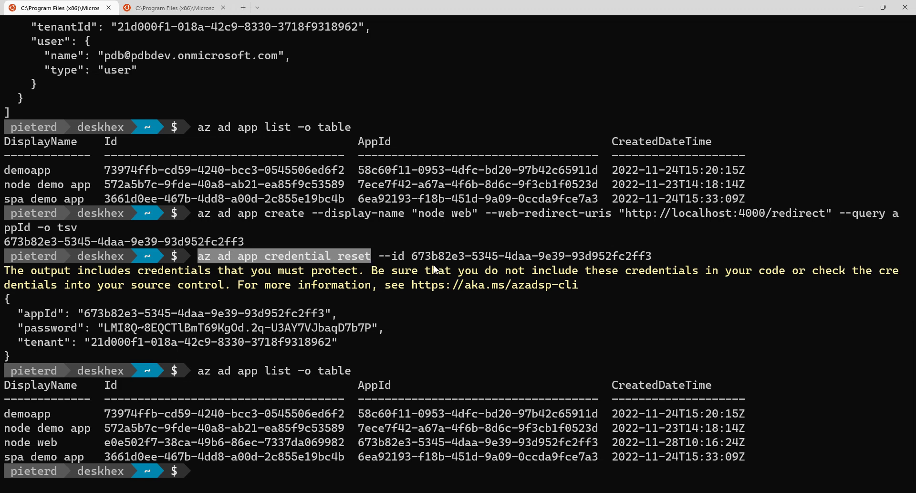
left_click(414, 260)
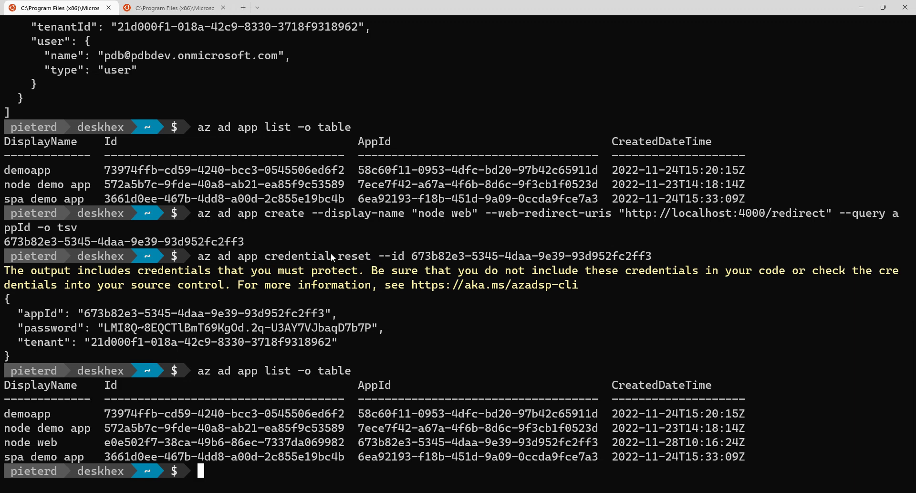
left_click_drag(338, 256, 370, 258)
left_click(369, 256)
left_click_drag(25, 313, 61, 346)
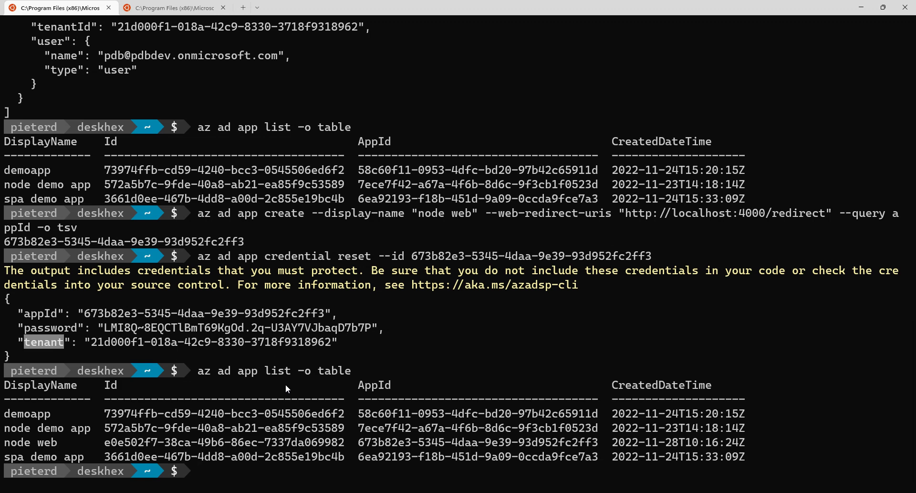
Switch to Visual Studio Code, look through the sample's public and views folders, and open app.js.
key("alt+Tab")
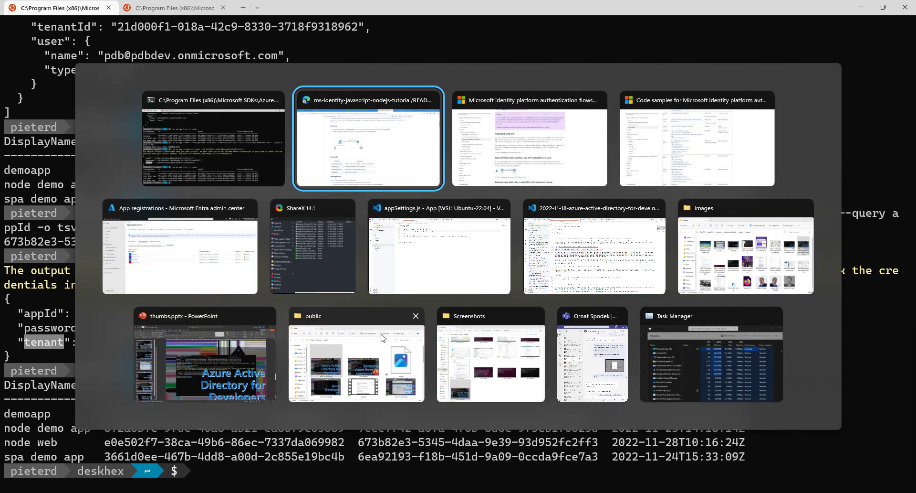
left_click(444, 268)
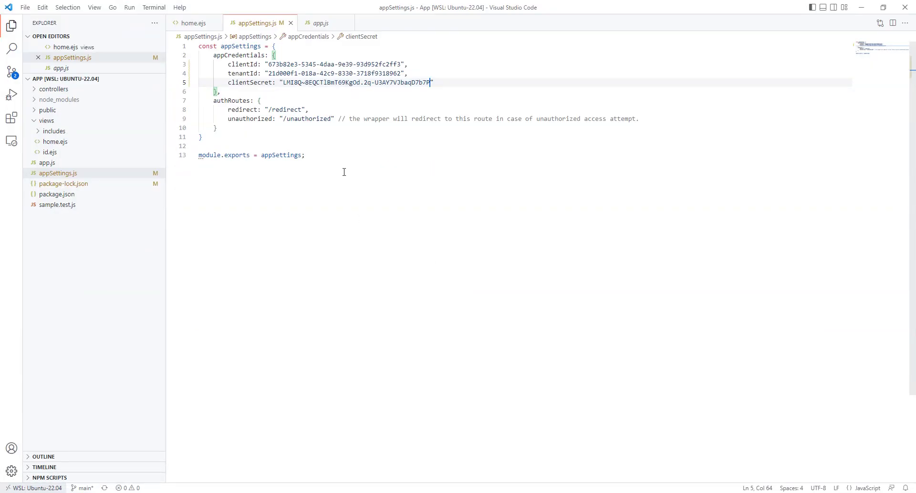
left_click(34, 122)
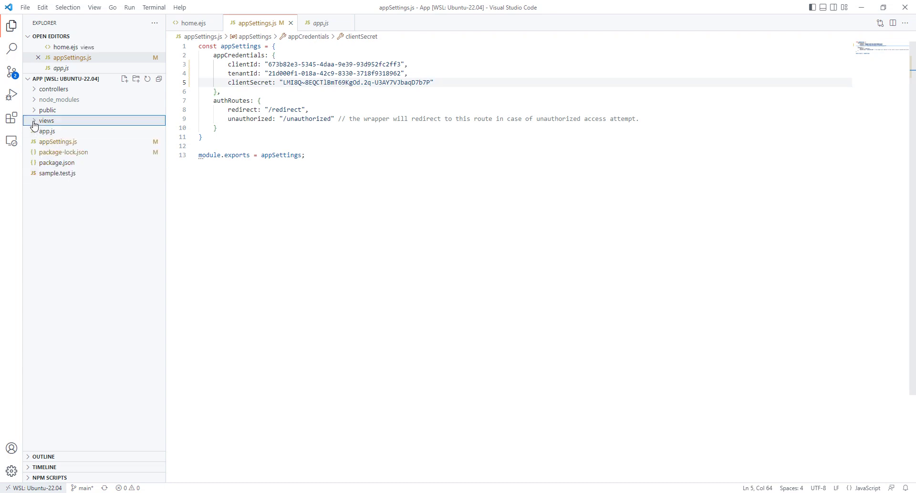
left_click(34, 110)
left_click(33, 112)
left_click(34, 122)
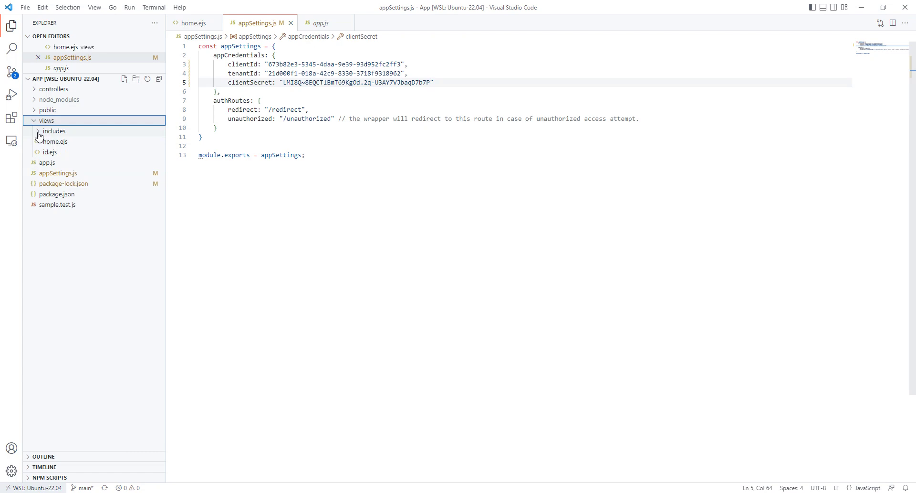
left_click(39, 135)
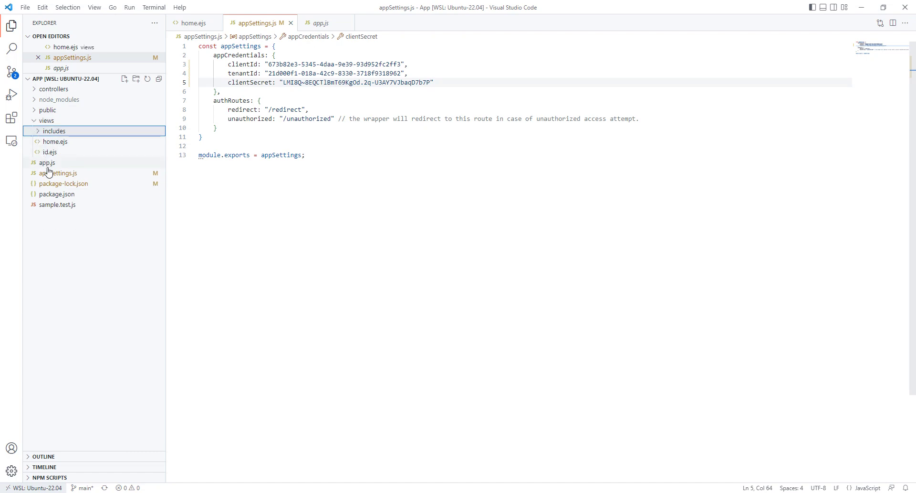
left_click(50, 163)
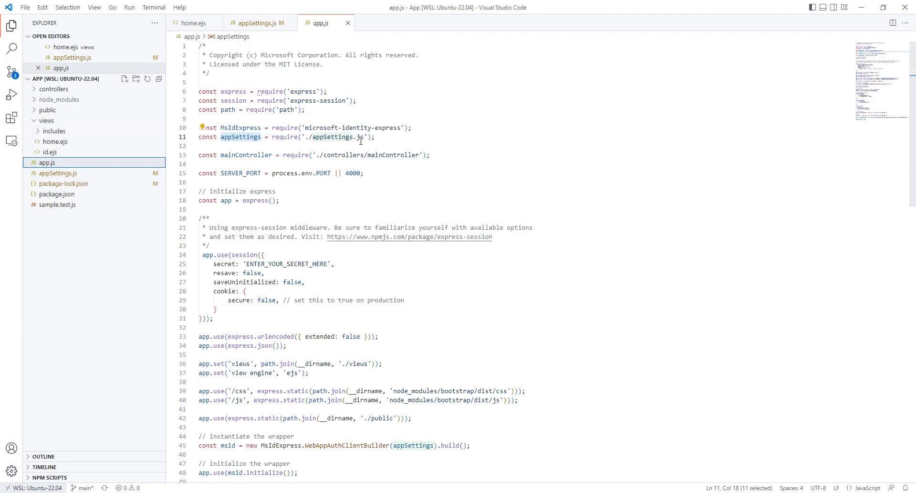
Check the app credentials in appSettings.js, placing the cursor in the clientId value and highlighting the clientSecret value.
left_click(276, 23)
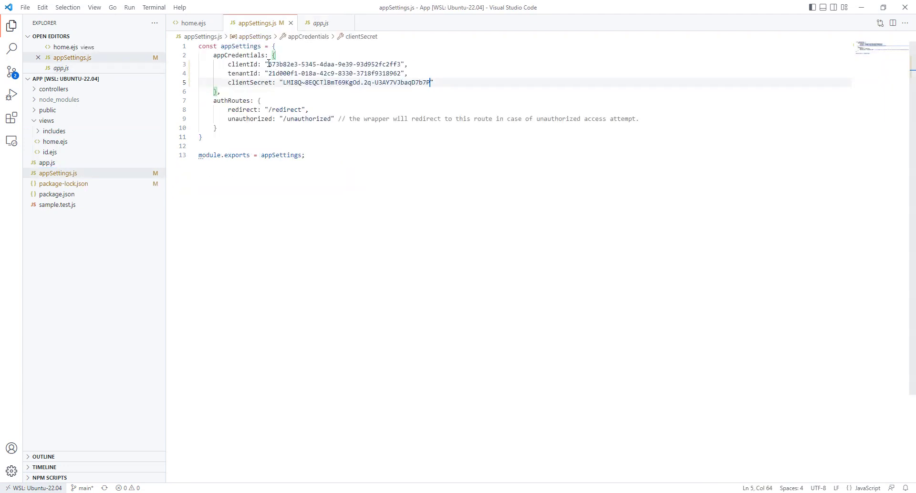
left_click(269, 64)
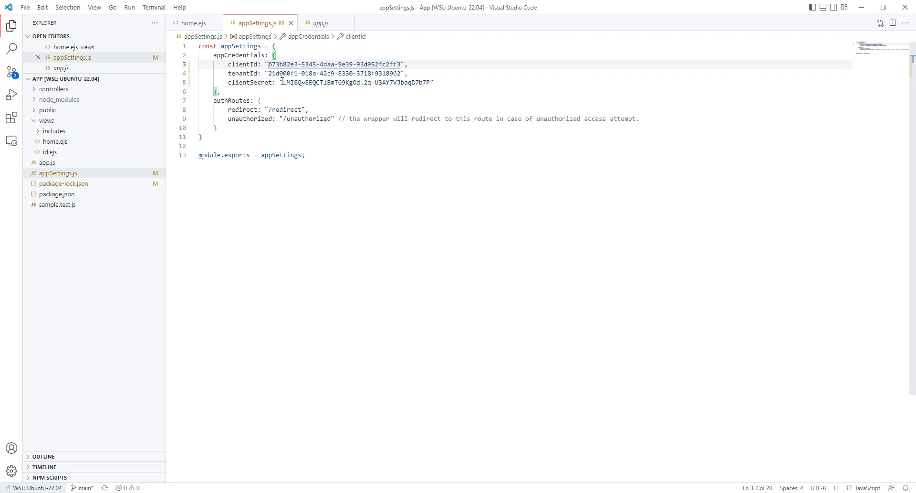
left_click_drag(281, 82, 443, 83)
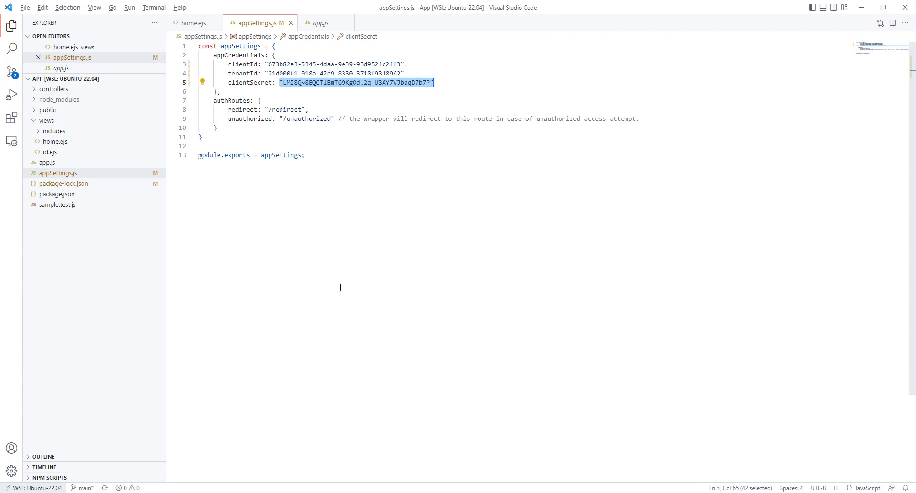
Return to the terminal session in the sample's App folder and start the web app with npm start.
key("alt+Tab")
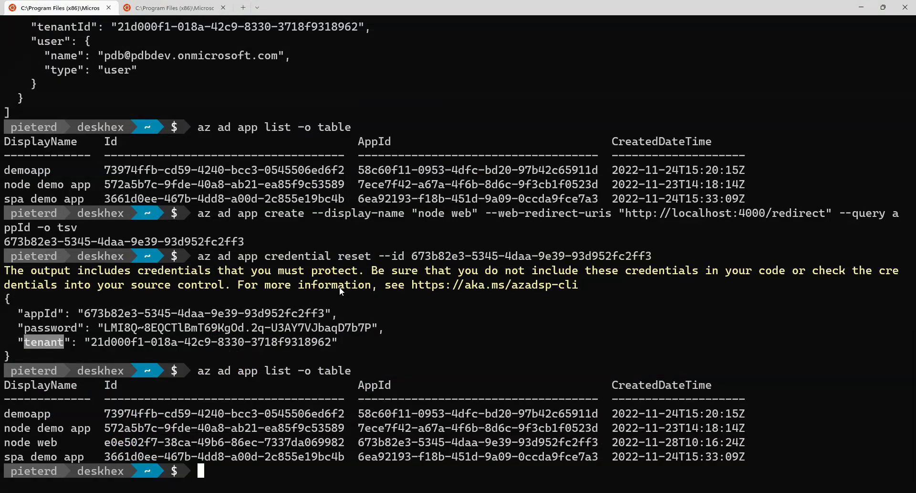
key("ctrl+Tab")
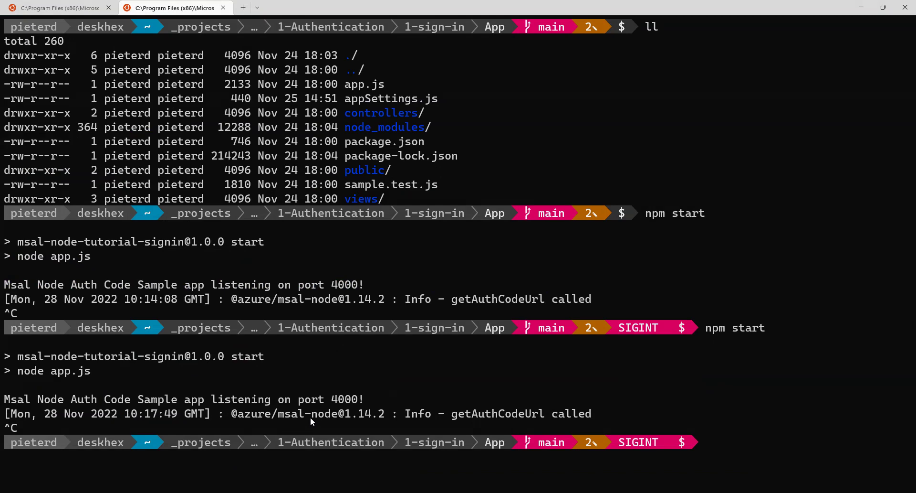
key("Up")
key("Return")
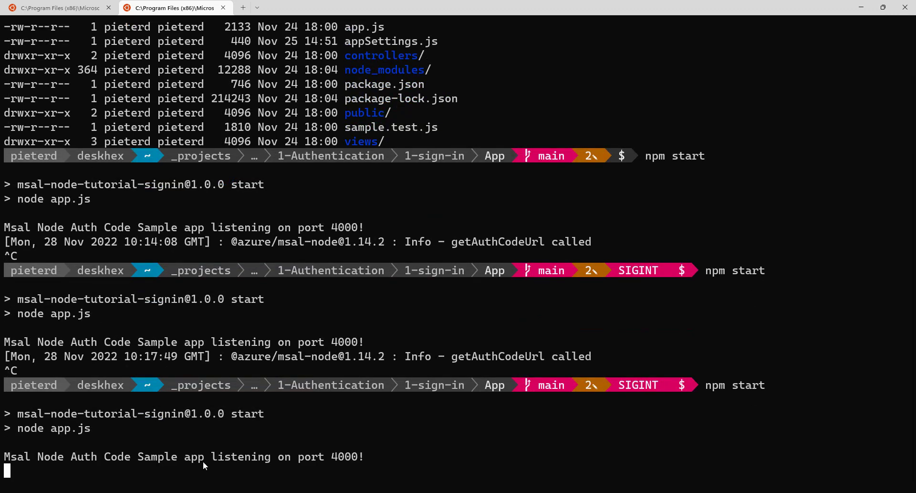
Switch to the browser's localhost:4000/home page and start signing in to the sample web app.
key("alt+Tab")
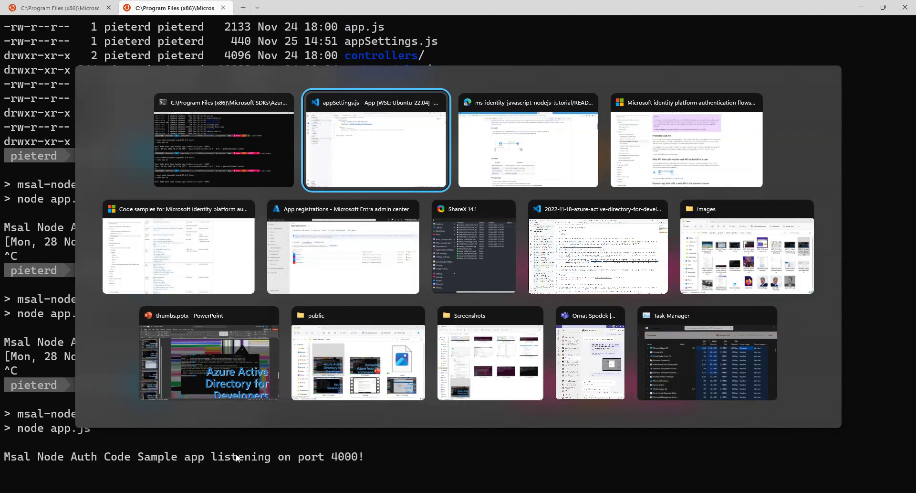
key("alt+Tab")
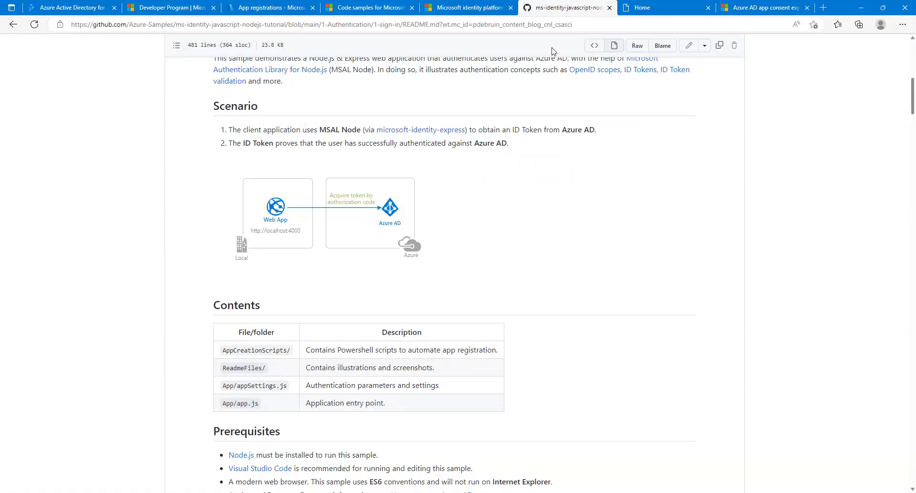
left_click(660, 8)
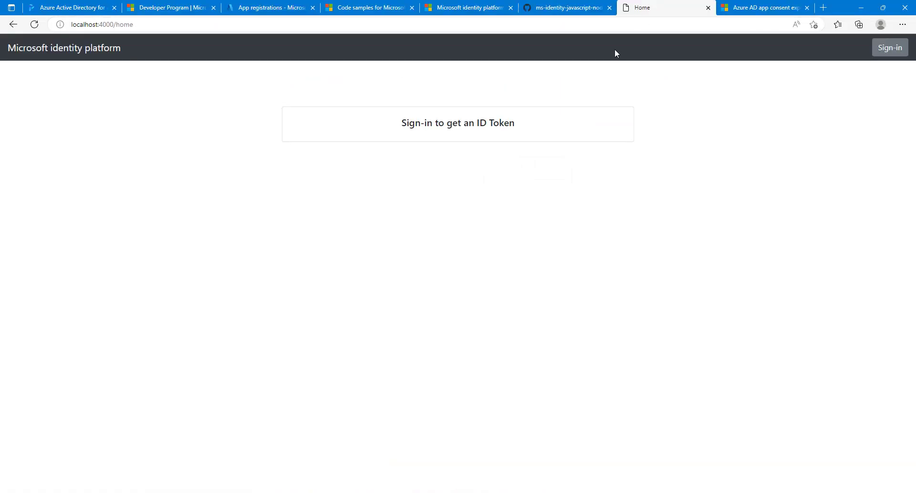
left_click(610, 28)
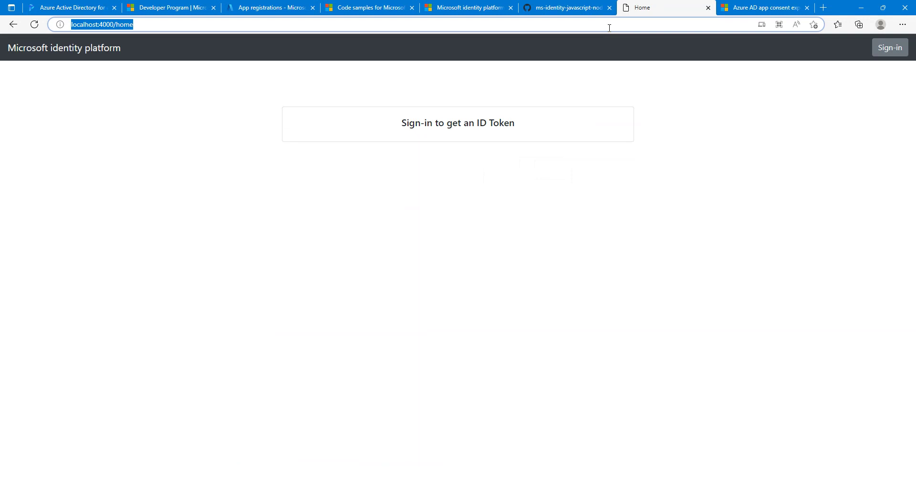
key("Escape")
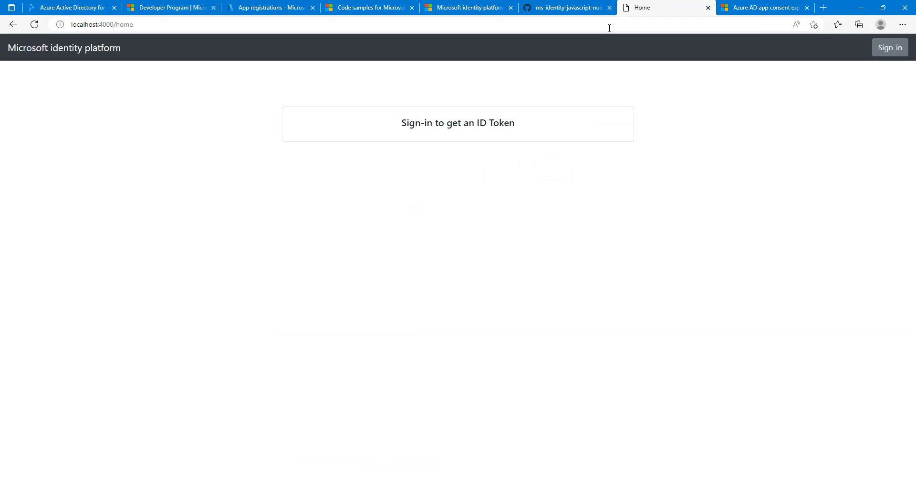
left_click(888, 49)
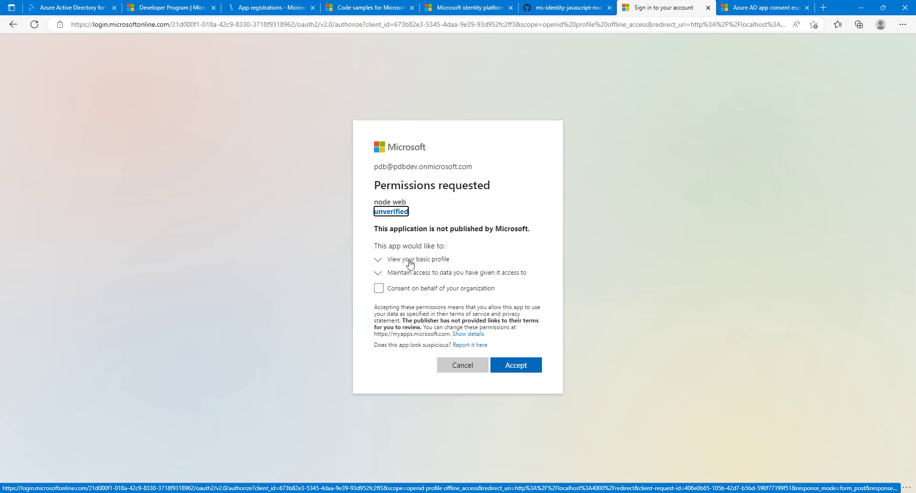
Expand the basic profile and maintain access permissions in node web's consent request, and accept them.
left_click_drag(406, 262, 451, 262)
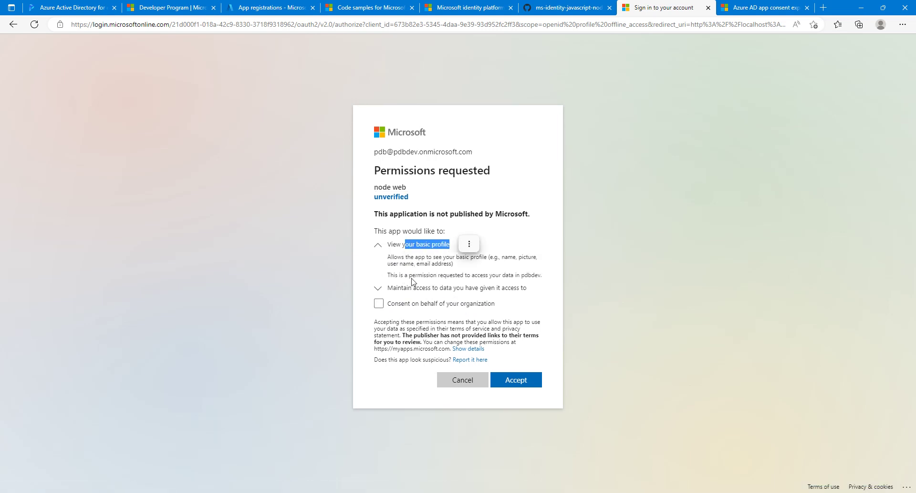
left_click(408, 287)
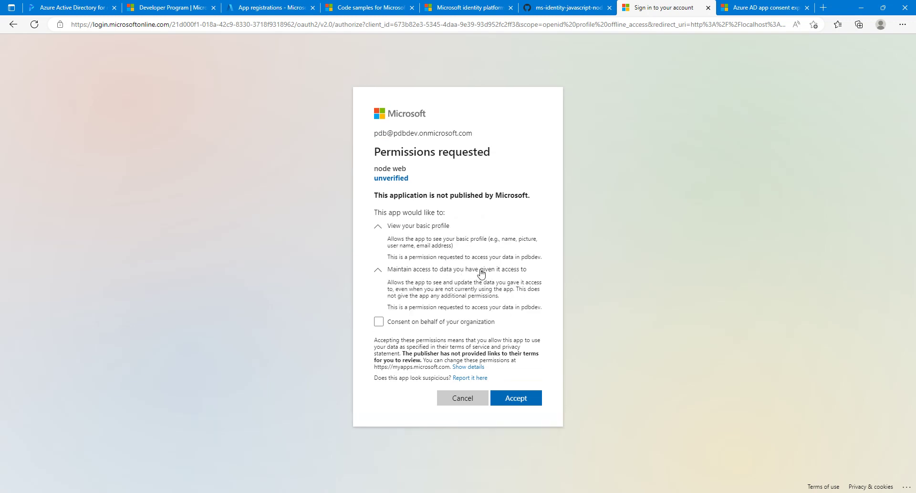
left_click(531, 399)
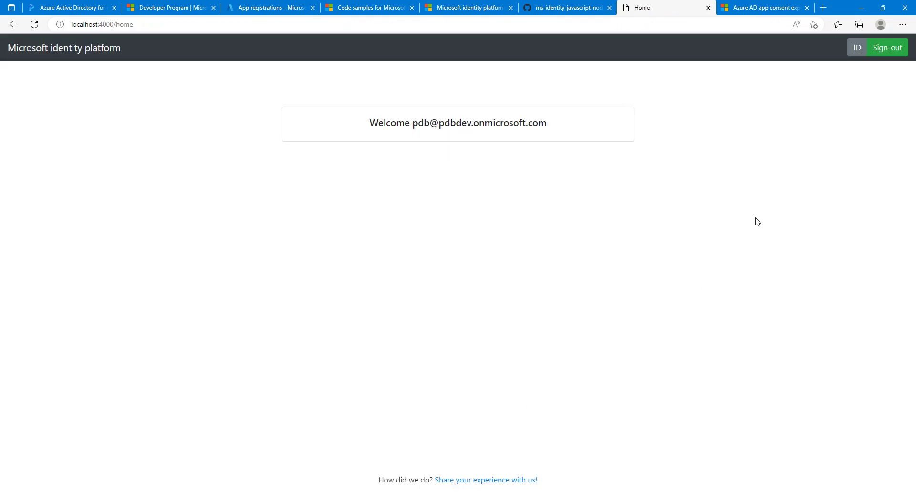
Highlight the welcome message on the sample's home page and open the ID token claims page.
left_click_drag(365, 123, 486, 119)
left_click(494, 102)
left_click(855, 51)
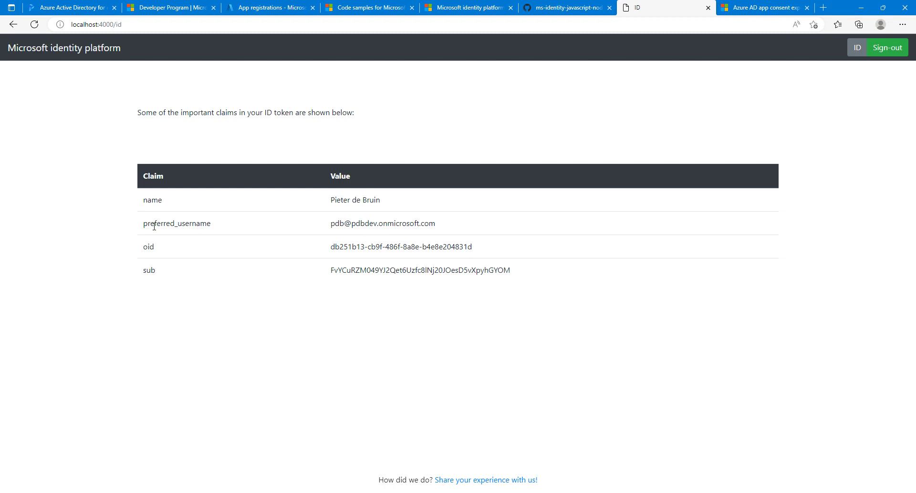
View the Azure AD application consent experience article, and return to the Azure Active Directory for developers blog post.
left_click(768, 12)
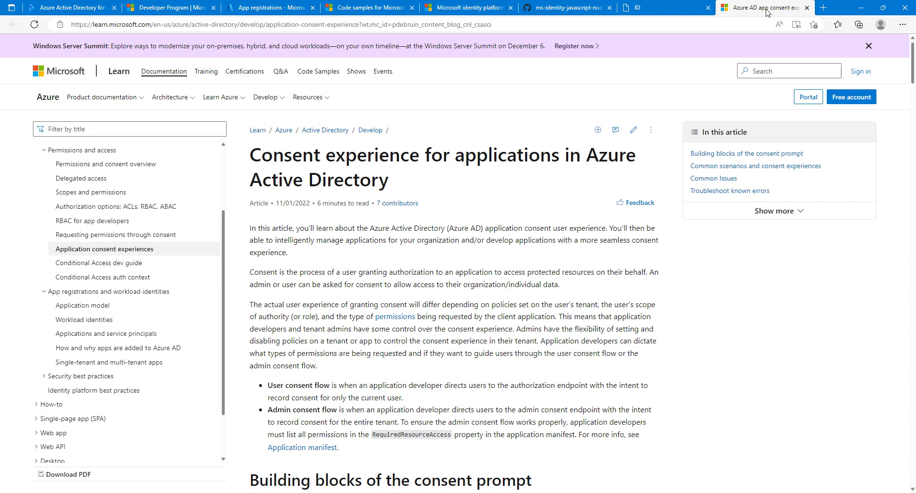
left_click(42, 11)
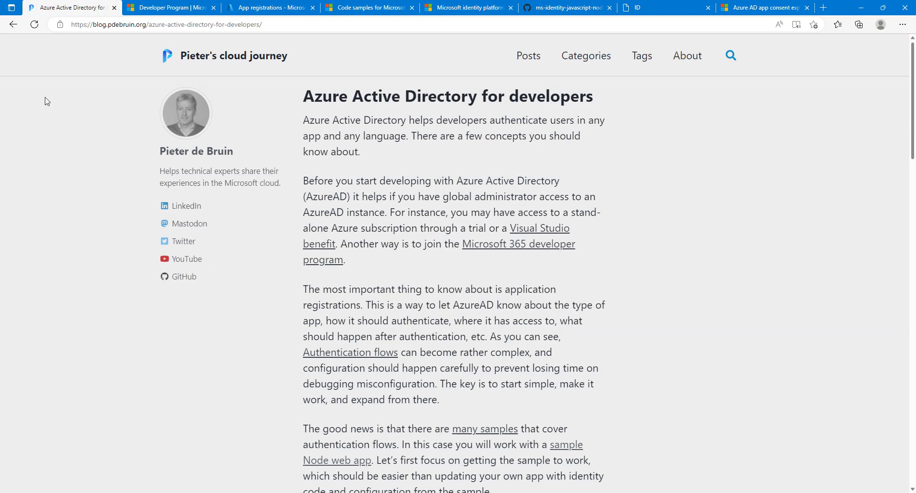